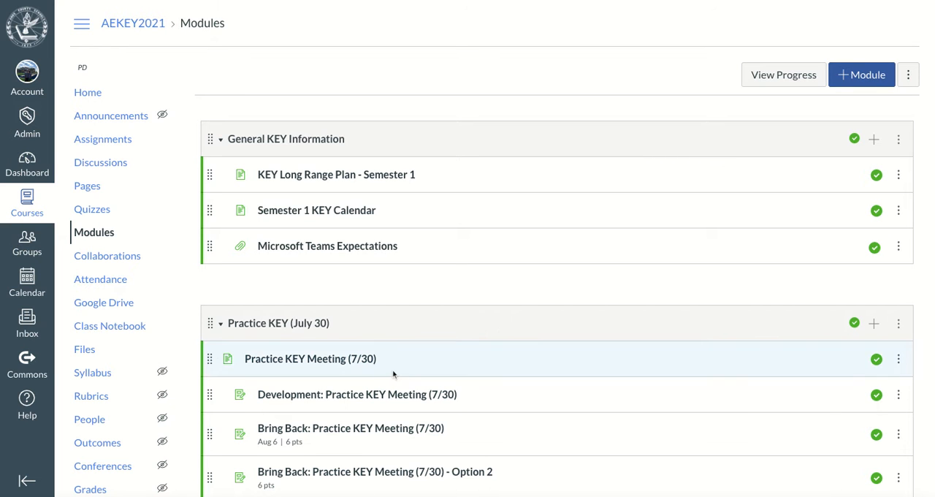
{"action": "scroll", "coordinate": [393, 373], "scroll_direction": "down", "scroll_amount": 3}
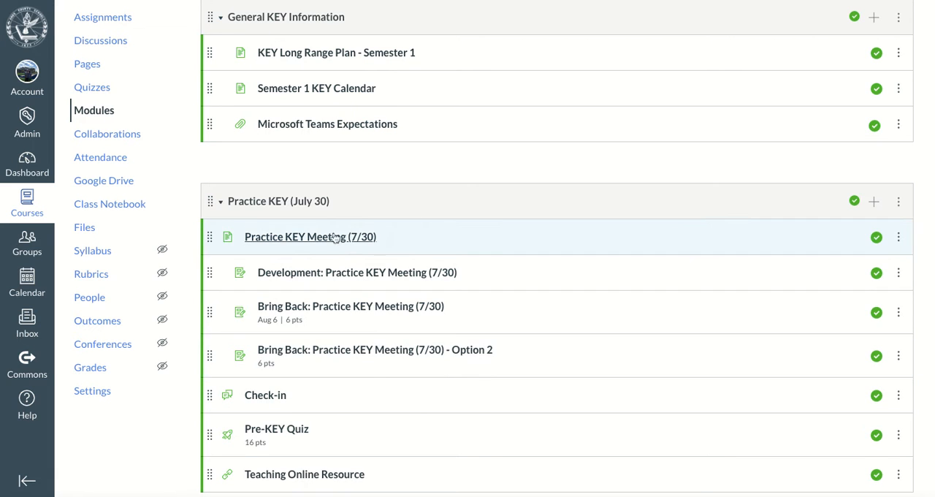
{"action": "left_click", "coordinate": [874, 202]}
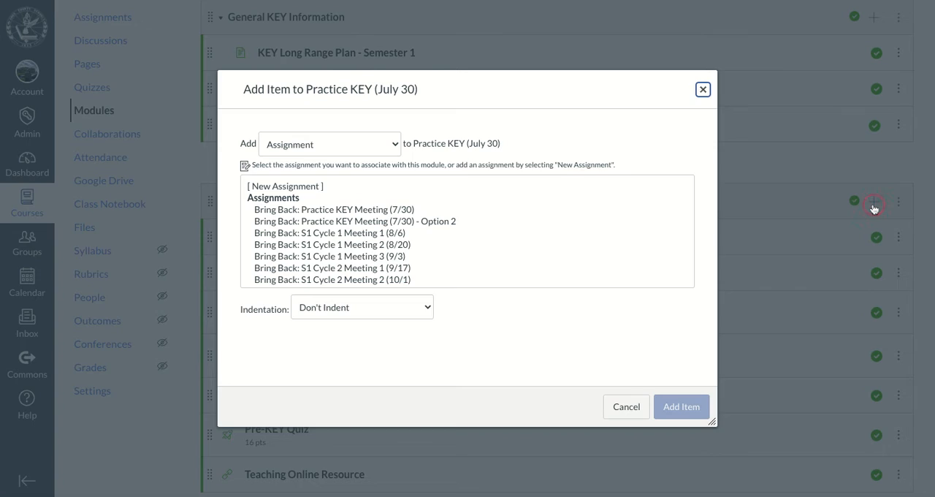
{"action": "left_click", "coordinate": [330, 147]}
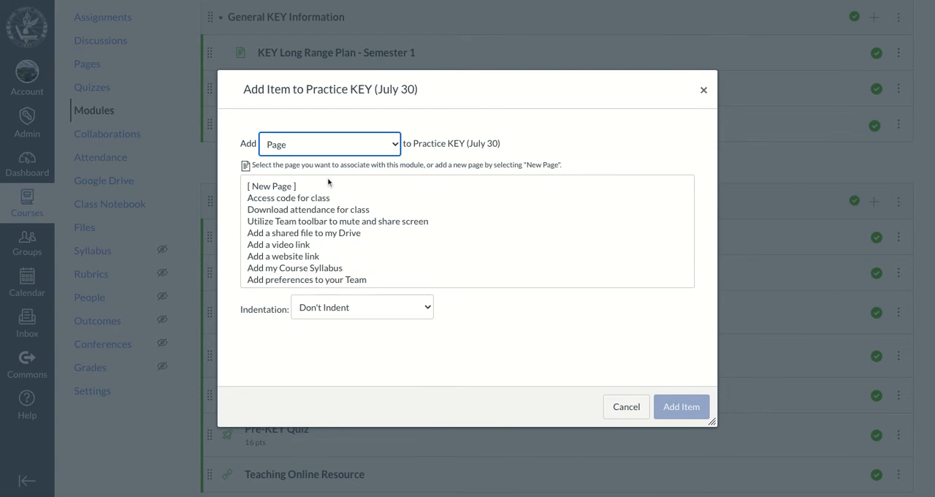
{"action": "left_click", "coordinate": [280, 187]}
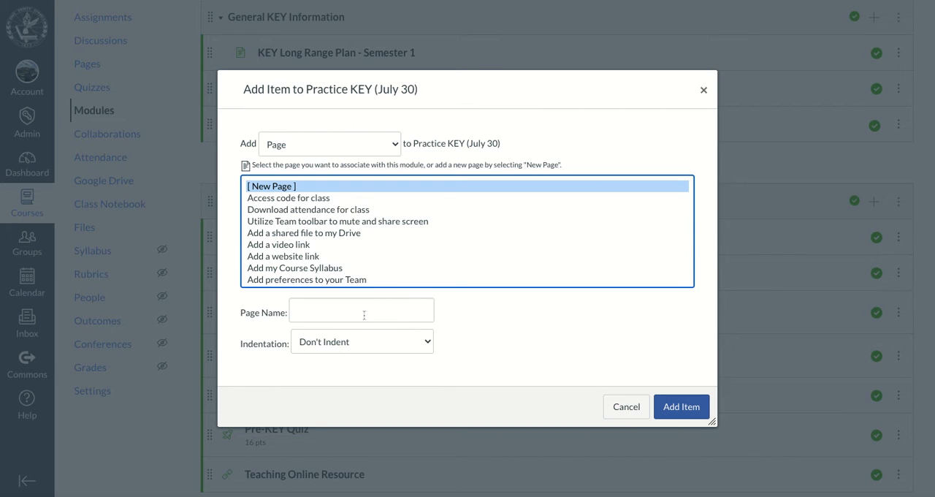
{"action": "left_click", "coordinate": [607, 407]}
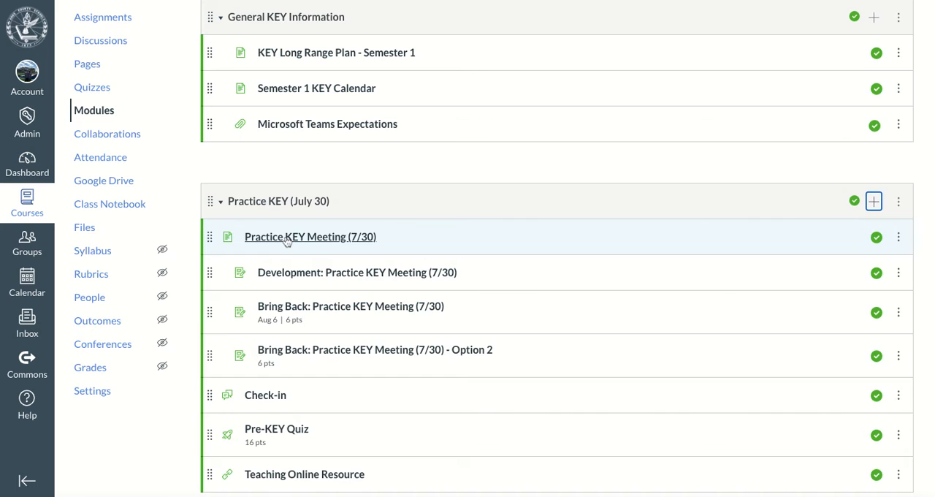
- Open the Practice KEY Meeting (7/30) page for editing without loading the auto-saved content
{"action": "left_click", "coordinate": [335, 237]}
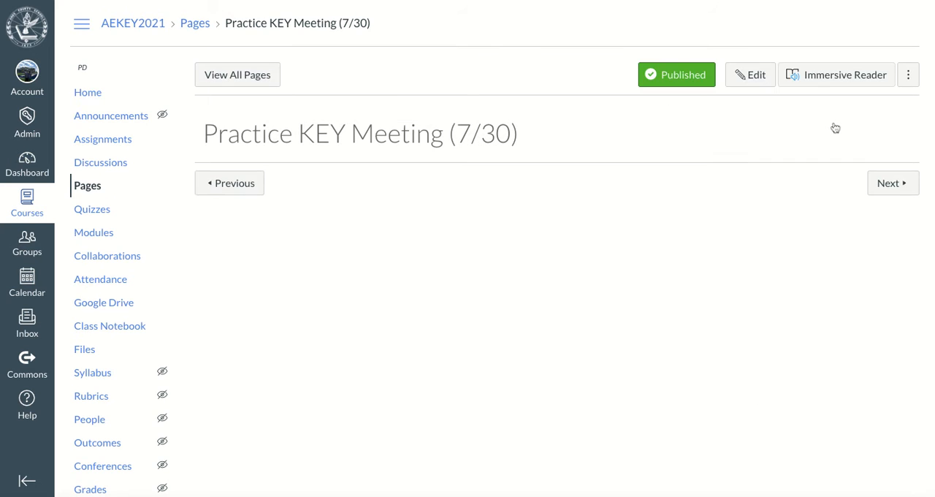
{"action": "left_click", "coordinate": [741, 82]}
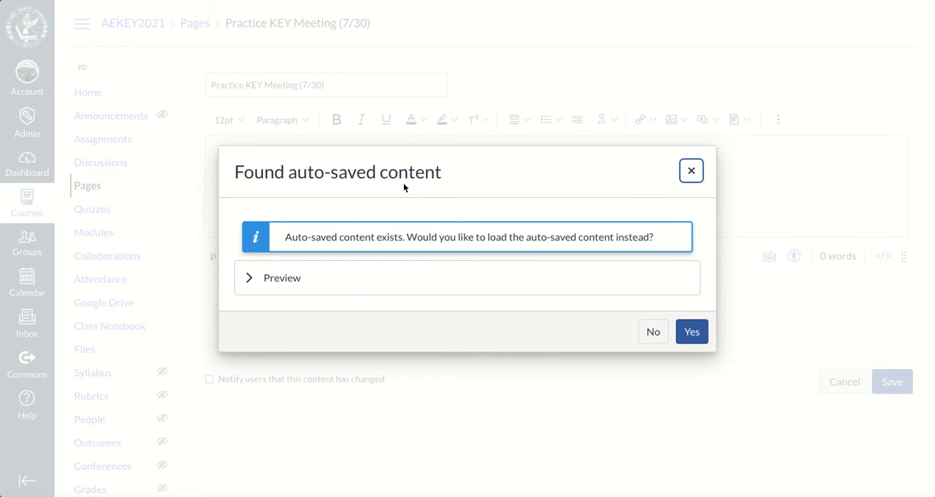
{"action": "left_click", "coordinate": [653, 332]}
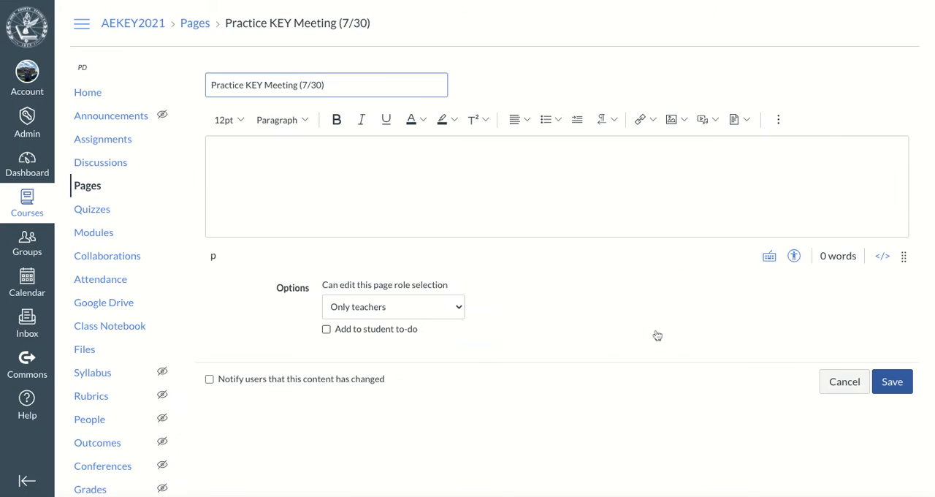
- Enlarge the page's content area and insert a table with three columns and two rows
{"action": "left_click", "coordinate": [306, 173]}
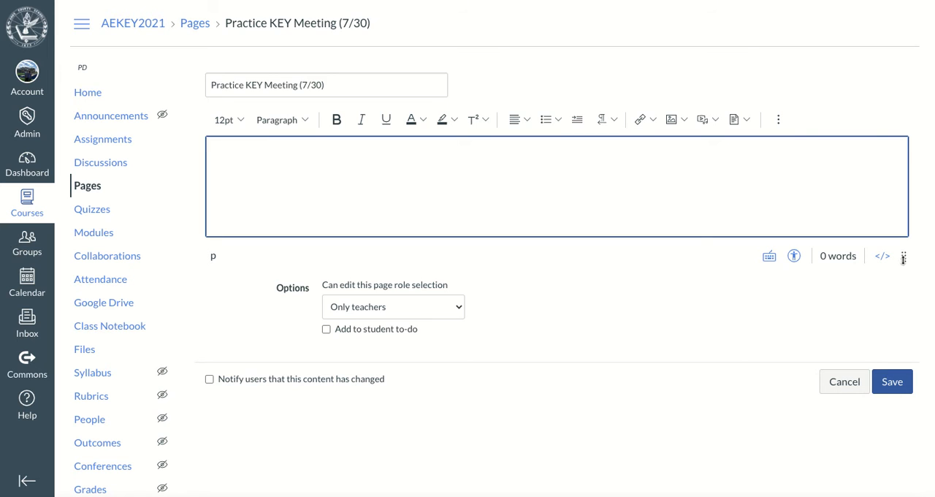
{"action": "left_click_drag", "start_coordinate": [903, 257], "coordinate": [903, 346]}
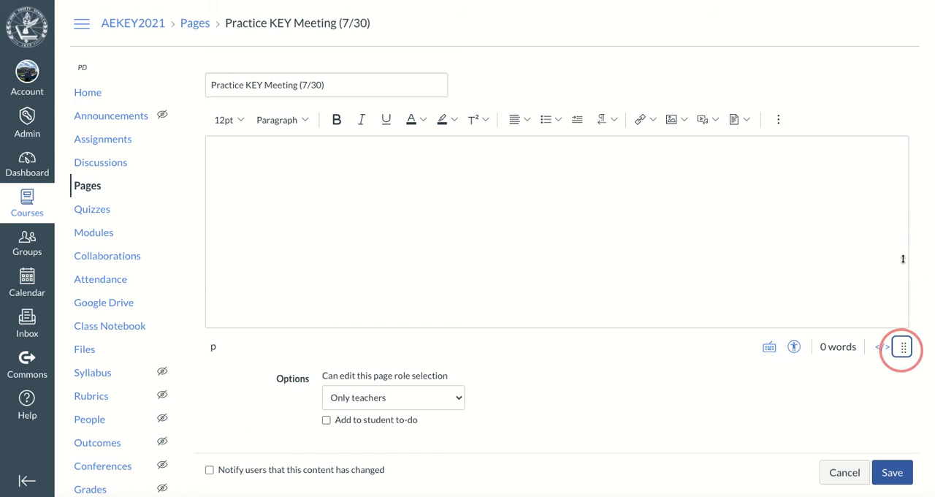
{"action": "left_click", "coordinate": [780, 119]}
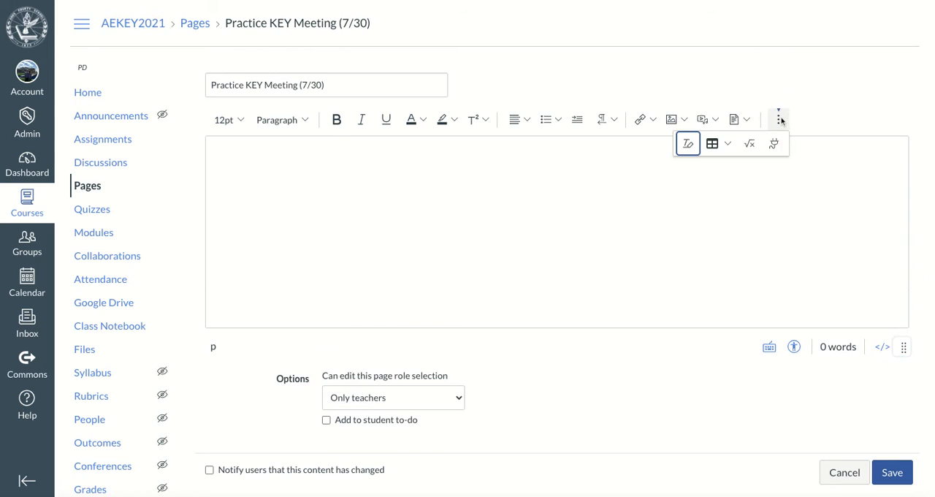
{"action": "left_click", "coordinate": [719, 144]}
{"action": "mouse_move", "coordinate": [731, 172]}
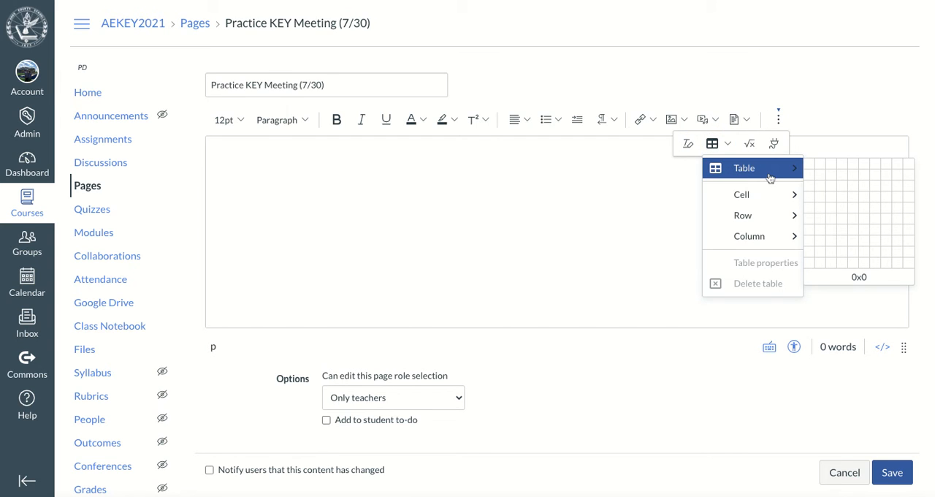
{"action": "left_click", "coordinate": [835, 183]}
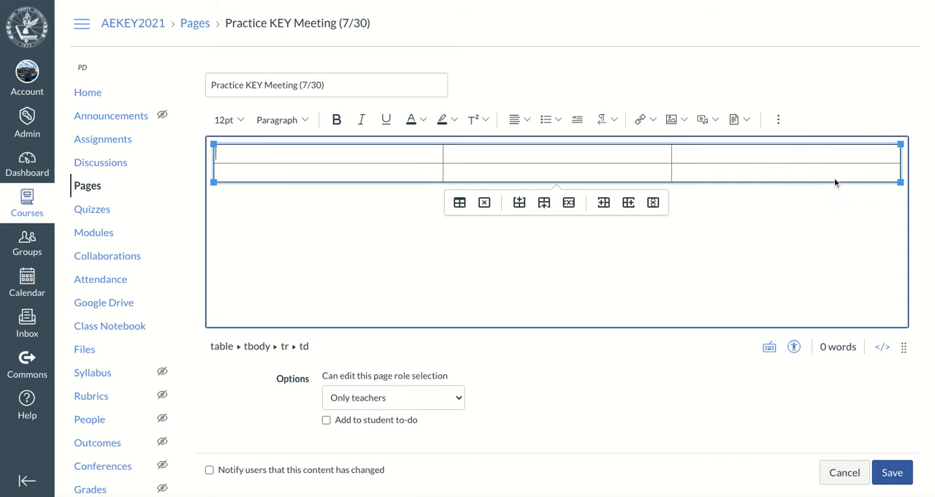
- Center-align the contents of all six table cells
{"action": "left_click_drag", "start_coordinate": [342, 148], "coordinate": [674, 172]}
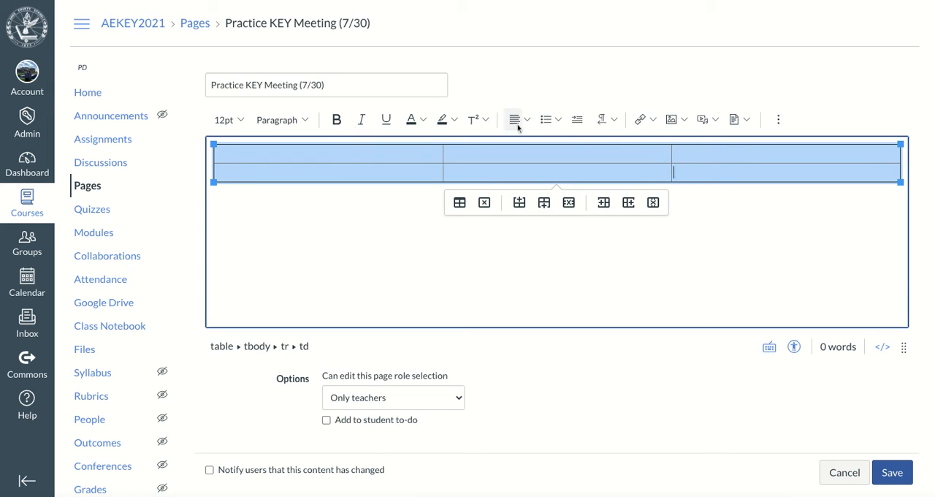
{"action": "left_click", "coordinate": [523, 119]}
{"action": "left_click", "coordinate": [561, 148]}
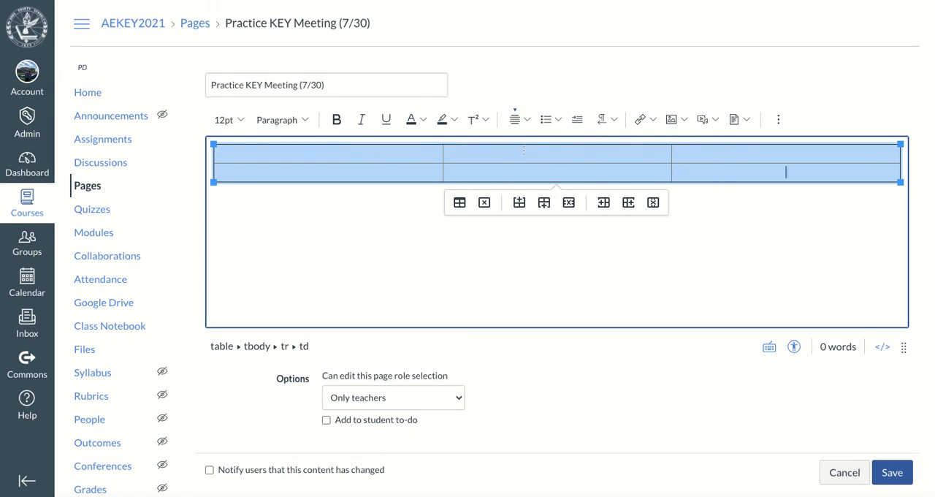
- Fill the table's first row with "Pre-Work powerpoint", "Check-in Discussion" and "Pre-KEY Quiz"
{"action": "left_click", "coordinate": [305, 151]}
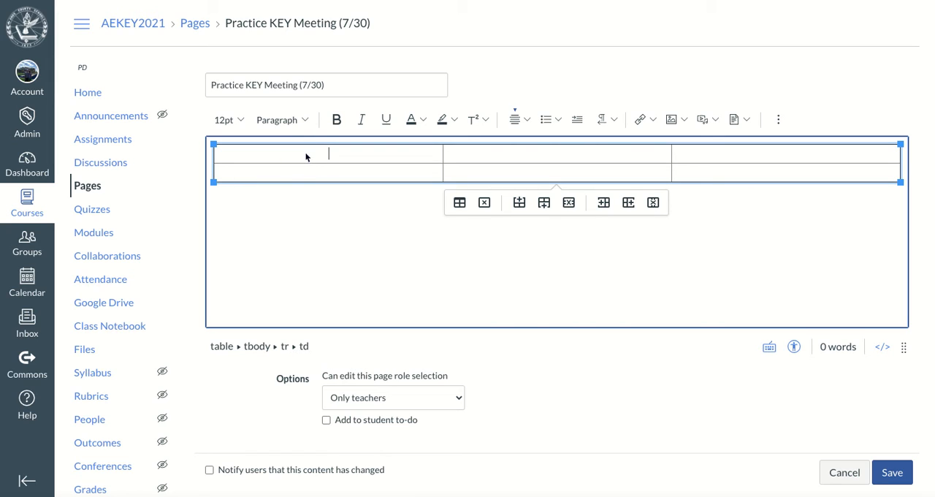
{"action": "type", "text": "Pre-Work powerpoint"}
{"action": "key", "text": "Tab"}
{"action": "type", "text": "Check-in Di"}
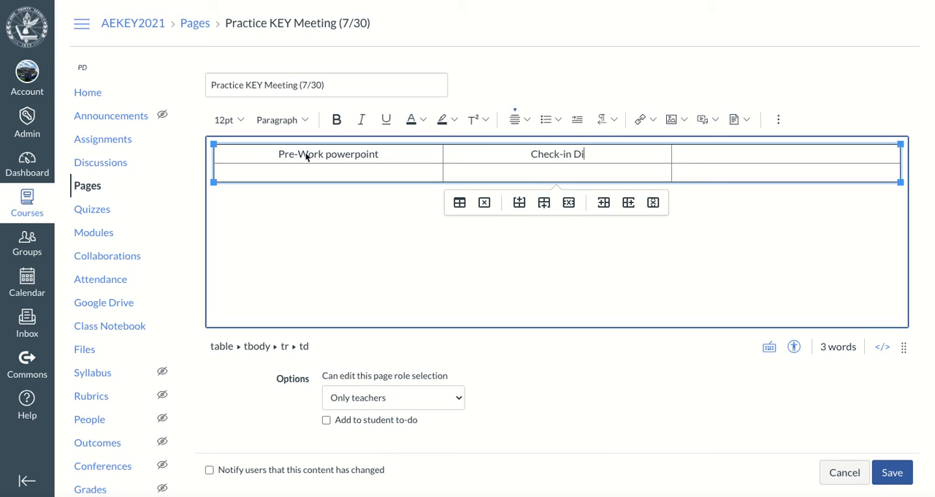
{"action": "type", "text": "cussions"}
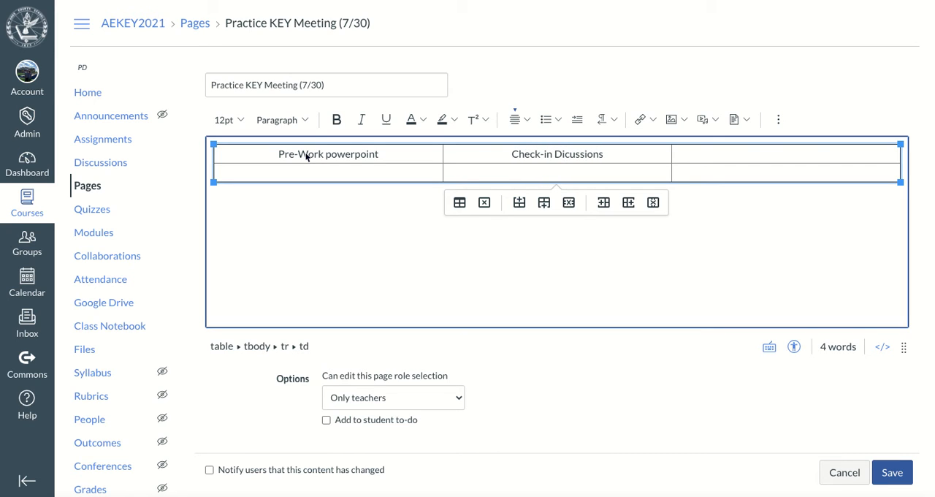
{"action": "key", "text": "BackSpace"}
{"action": "key", "text": "BackSpace"}
{"action": "key", "text": "BackSpace"}
{"action": "key", "text": "BackSpace"}
{"action": "key", "text": "BackSpace"}
{"action": "key", "text": "BackSpace"}
{"action": "key", "text": "BackSpace"}
{"action": "key", "text": "BackSpace"}
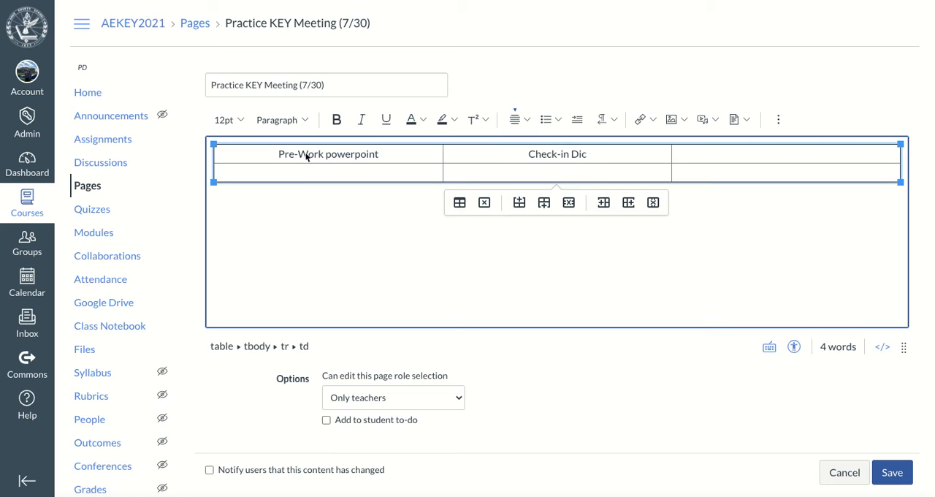
{"action": "type", "text": "scussion"}
{"action": "key", "text": "Tab"}
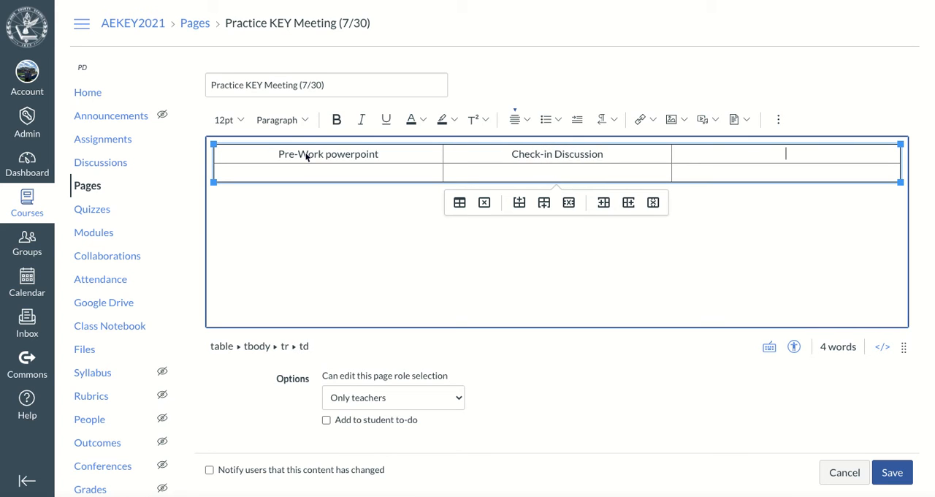
{"action": "type", "text": "Pre-KEY Quiz Develo"}
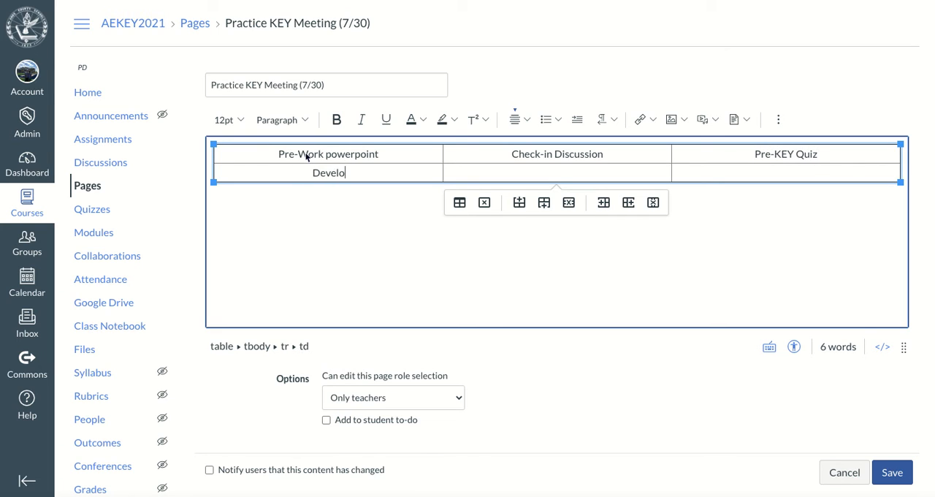
{"action": "type", "text": "pment A"}
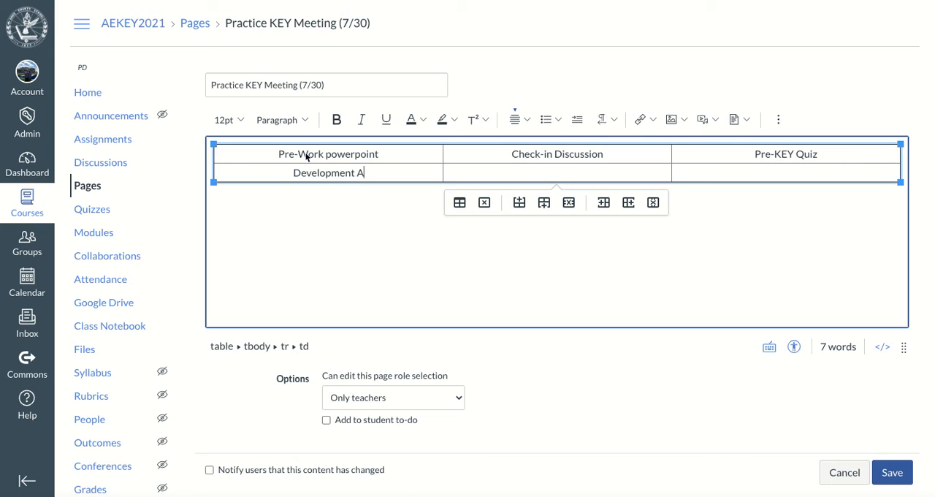
{"action": "type", "text": "ssignment "}
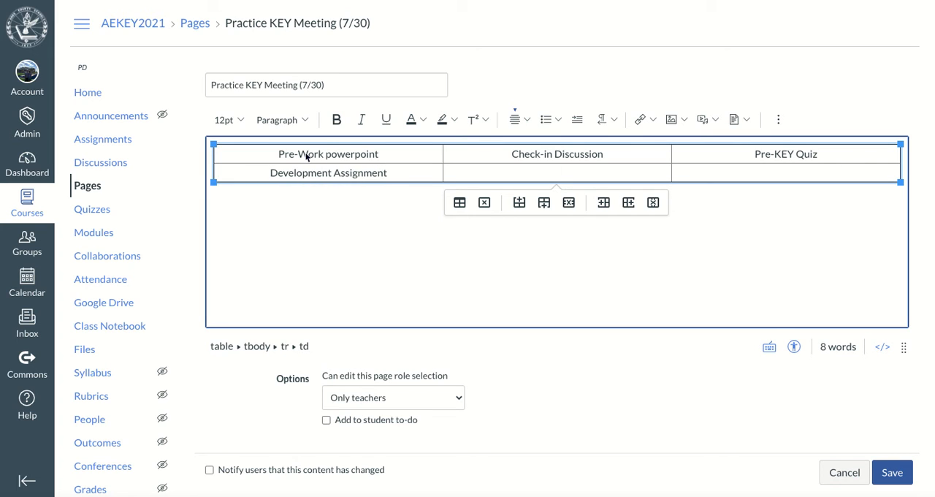
{"action": "type", "text": "Bring-Back Assignment"}
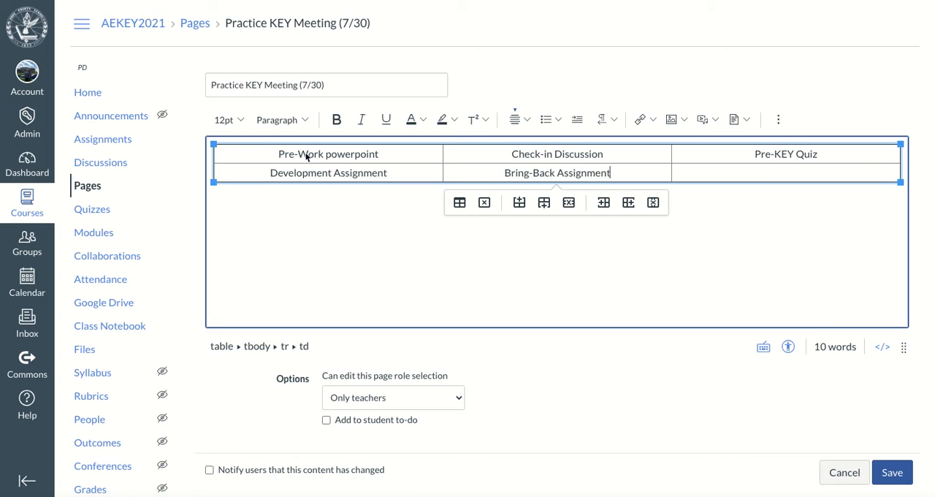
- Enter "Development Assignment" and "Bring-Back Assignment" in the first two cells of the table's second row
{"action": "left_click", "coordinate": [373, 227]}
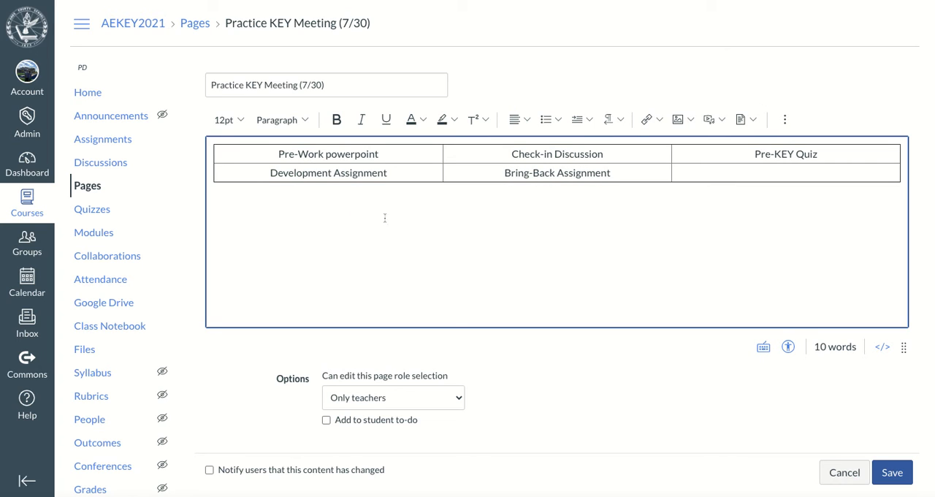
- Turn the word "powerpoint" in the Pre-Work cell into an external link using the copied presentation sharing URL
{"action": "left_click_drag", "start_coordinate": [345, 154], "coordinate": [326, 154]}
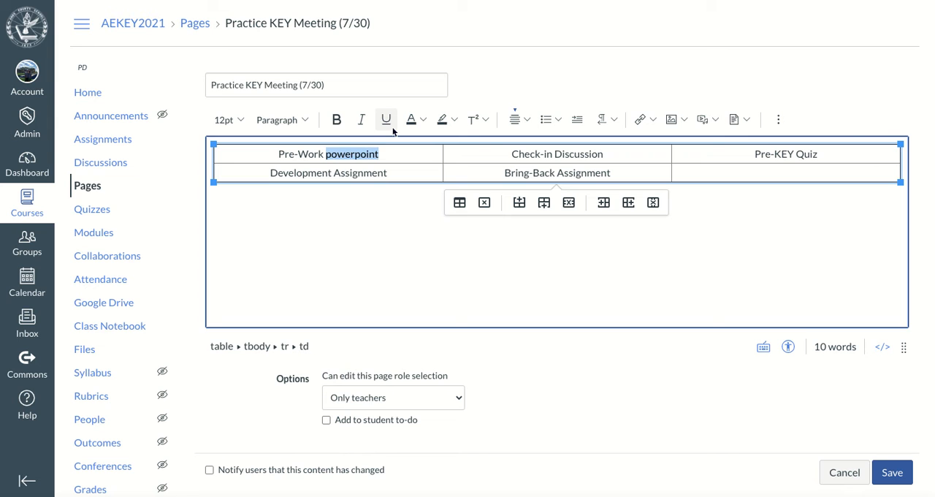
{"action": "left_click", "coordinate": [646, 119]}
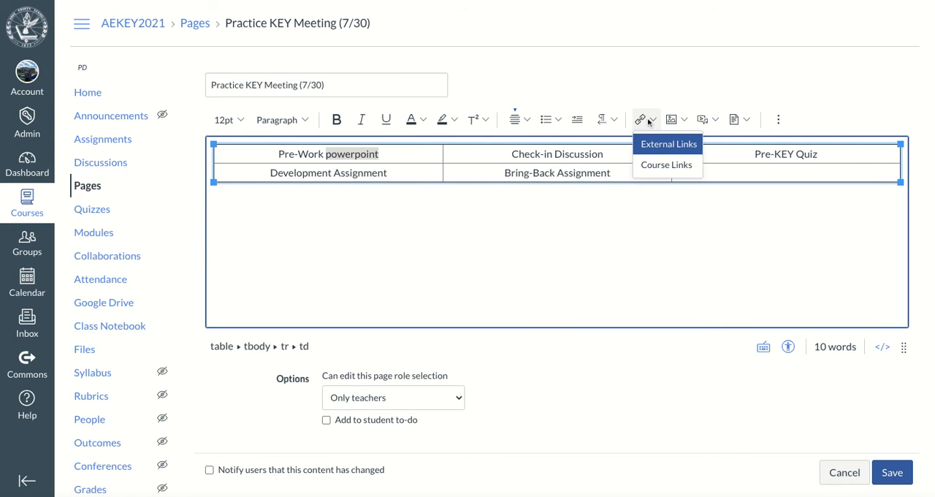
{"action": "left_click", "coordinate": [667, 144]}
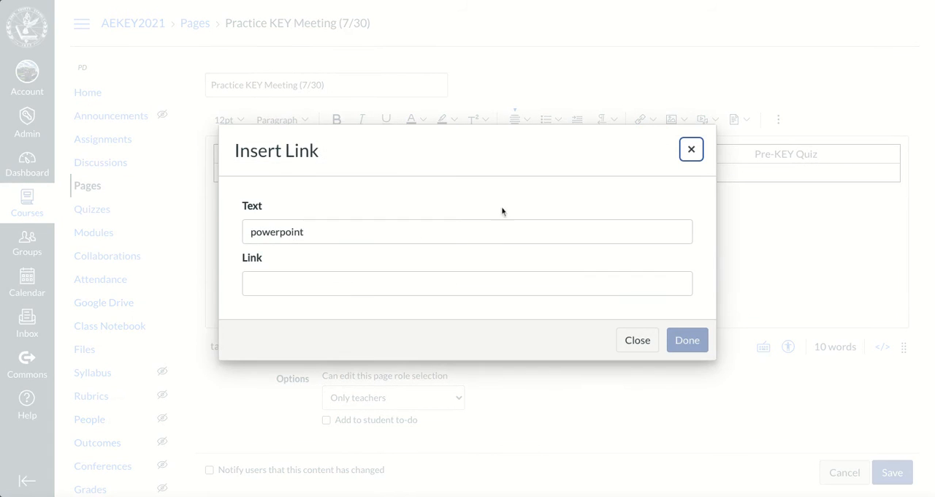
{"action": "left_click", "coordinate": [271, 288]}
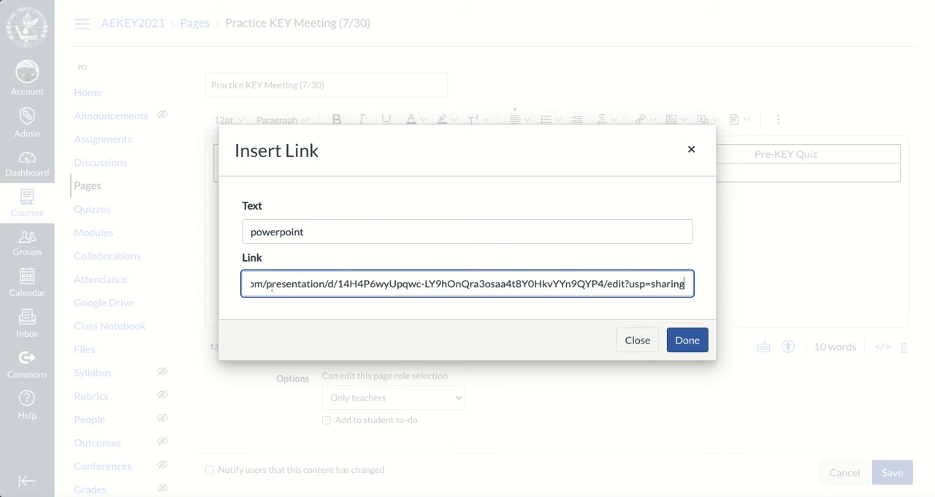
{"action": "left_click", "coordinate": [698, 341]}
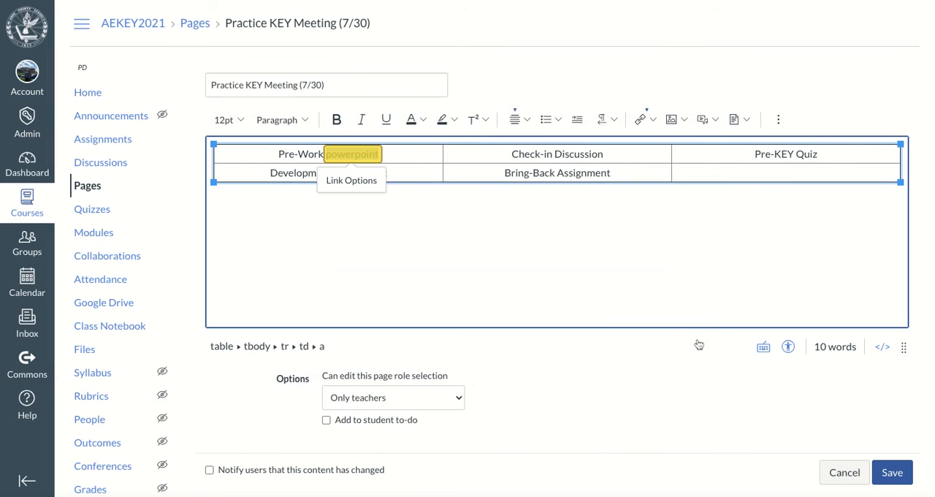
{"action": "left_click", "coordinate": [423, 261]}
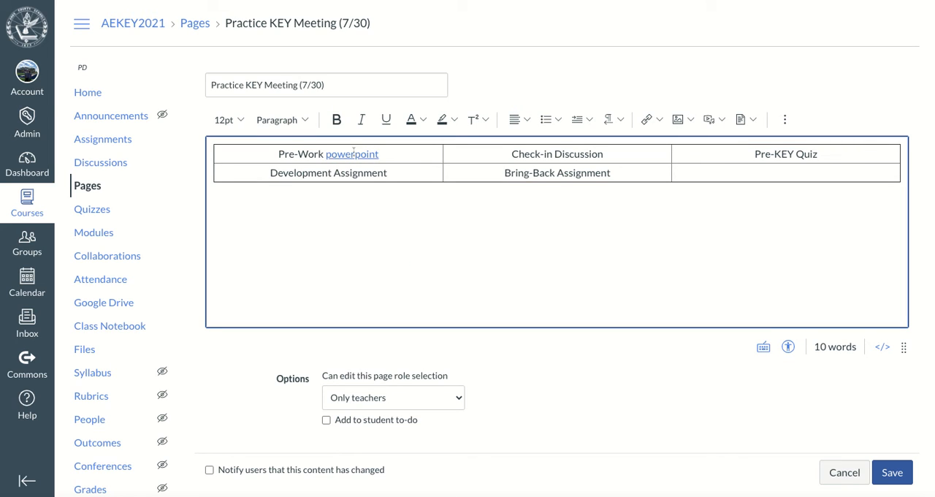
- Link the word "Discussion" in the Check-in cell to the course's Check-in discussion
{"action": "double_click", "coordinate": [578, 154]}
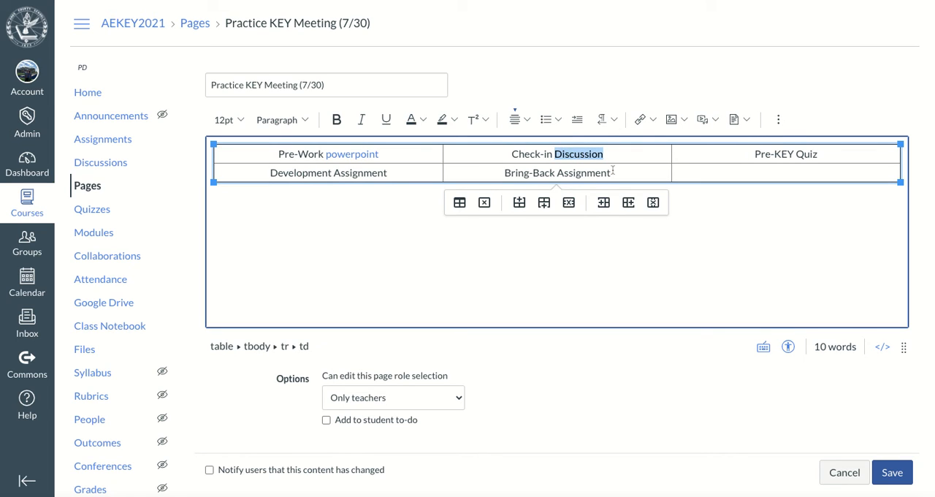
{"action": "left_click", "coordinate": [647, 122]}
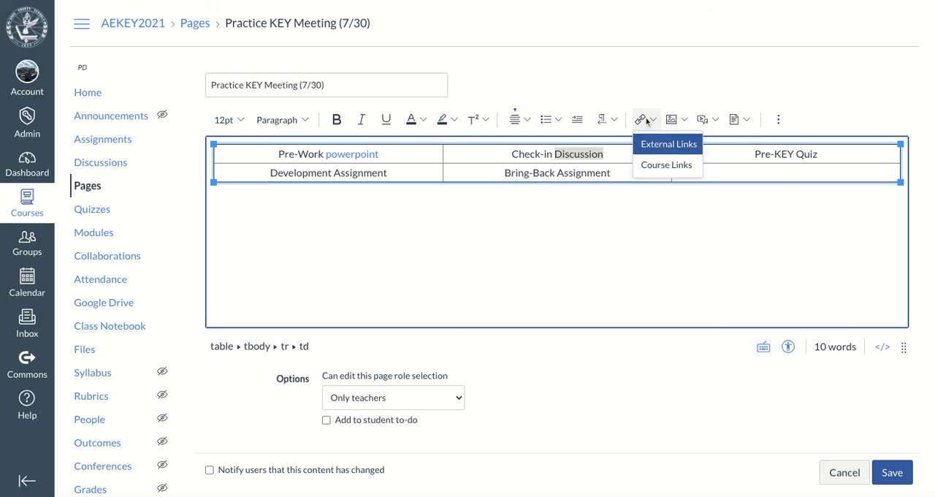
{"action": "left_click", "coordinate": [659, 167]}
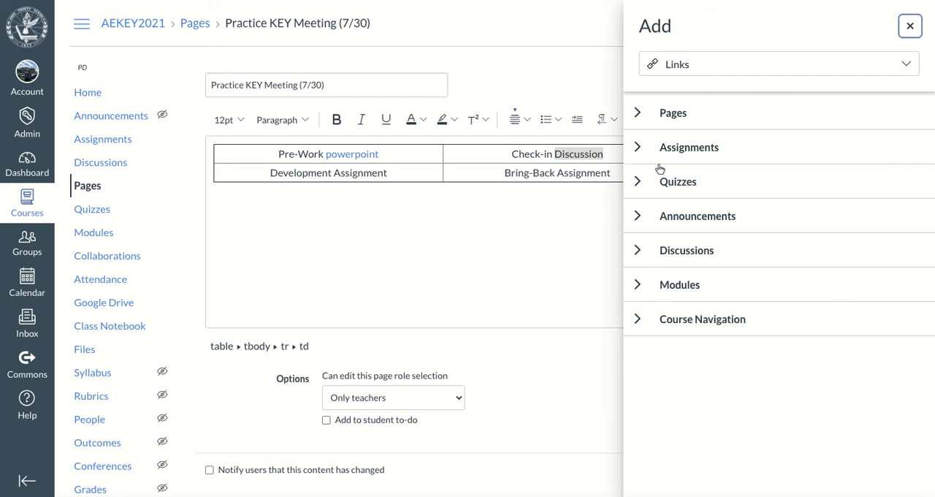
{"action": "left_click", "coordinate": [637, 251]}
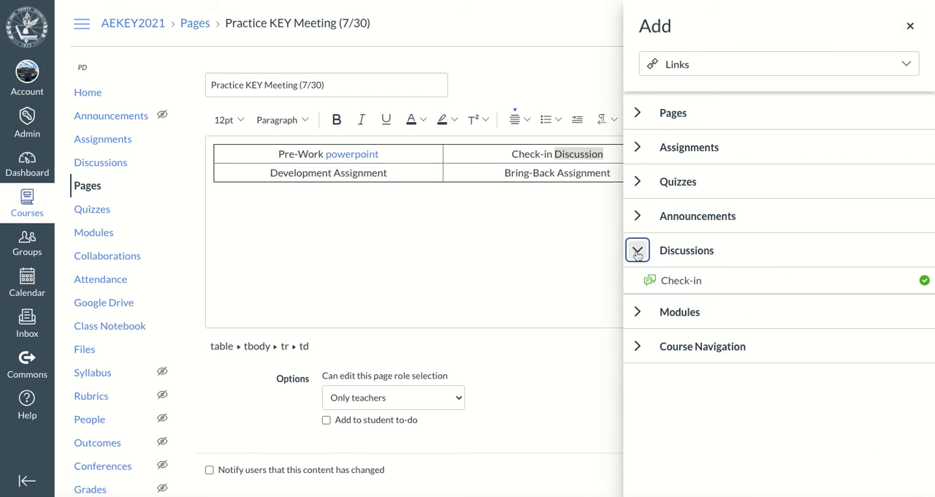
{"action": "left_click", "coordinate": [682, 281]}
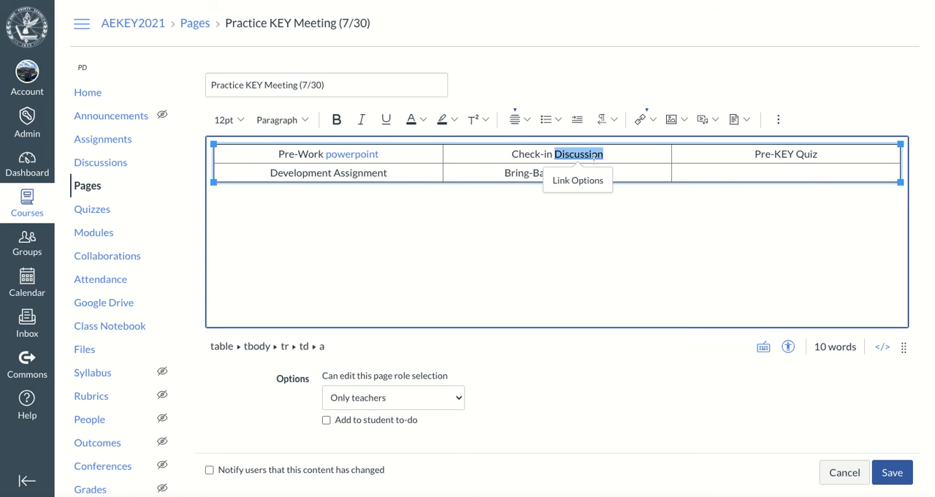
- Link the word "Quiz" in the Pre-KEY cell to the course's Pre-KEY Quiz
{"action": "double_click", "coordinate": [809, 153]}
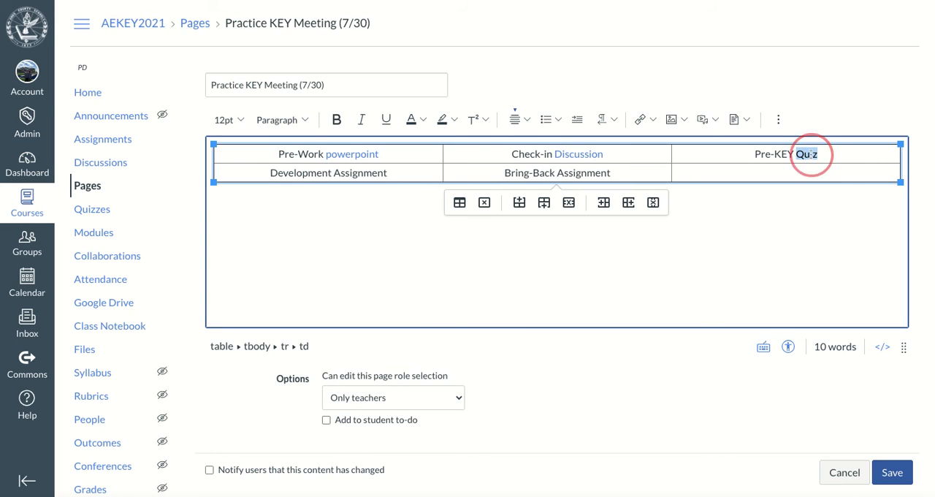
{"action": "left_click", "coordinate": [643, 120]}
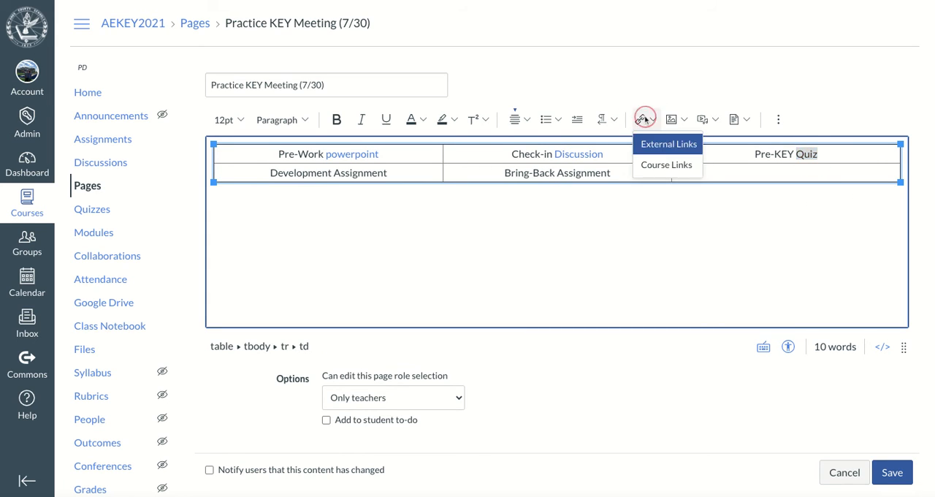
{"action": "left_click", "coordinate": [657, 165]}
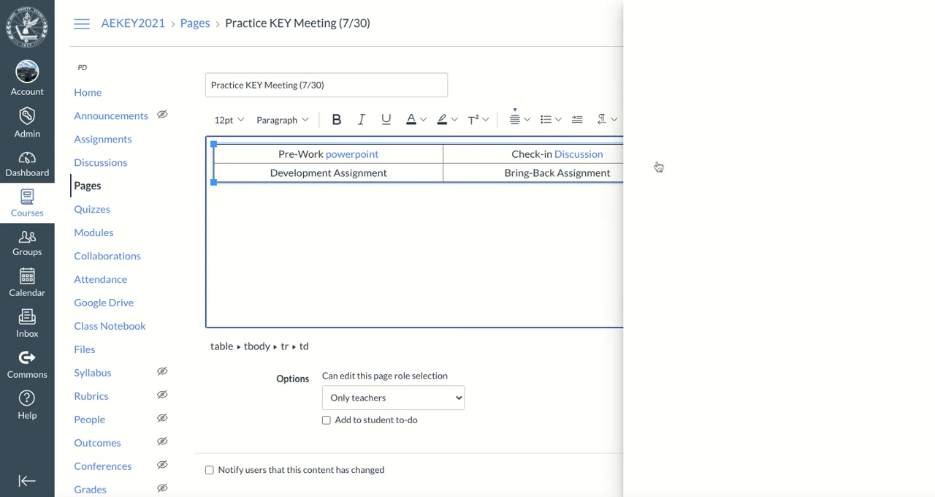
{"action": "left_click", "coordinate": [636, 183]}
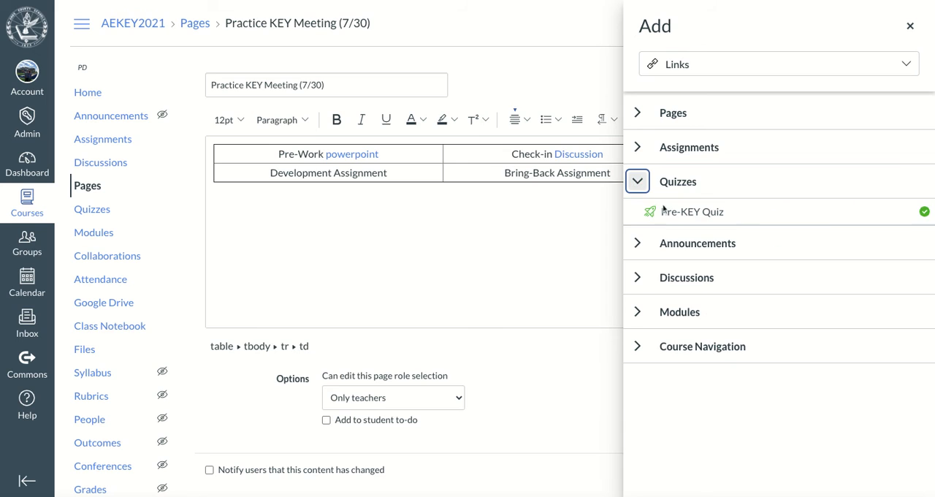
{"action": "left_click", "coordinate": [672, 214]}
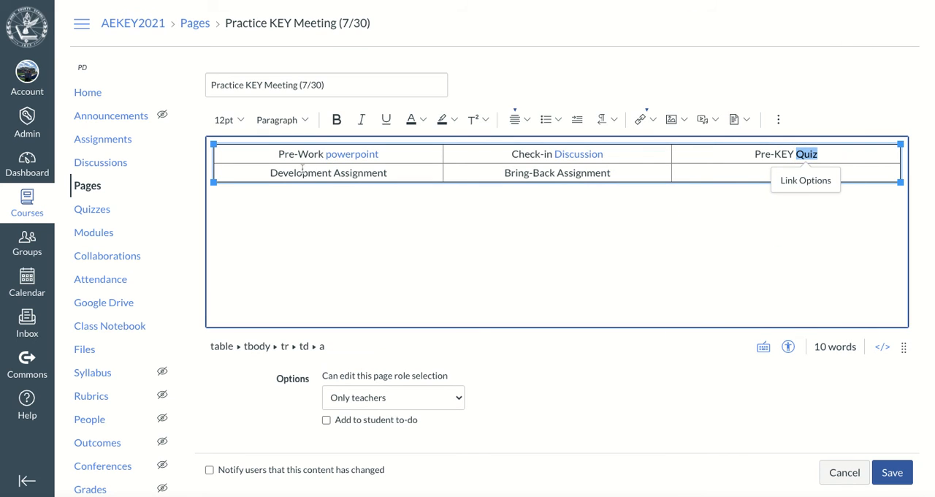
- Link the word "Assignment" in the Development cell to the course assignment "Development: Practice KEY Meeting (7/30)"
{"action": "double_click", "coordinate": [356, 172]}
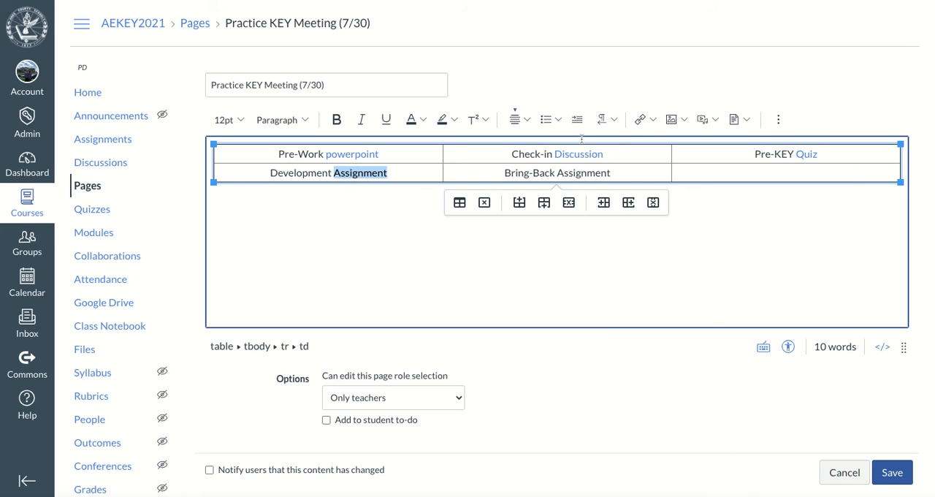
{"action": "left_click", "coordinate": [652, 121]}
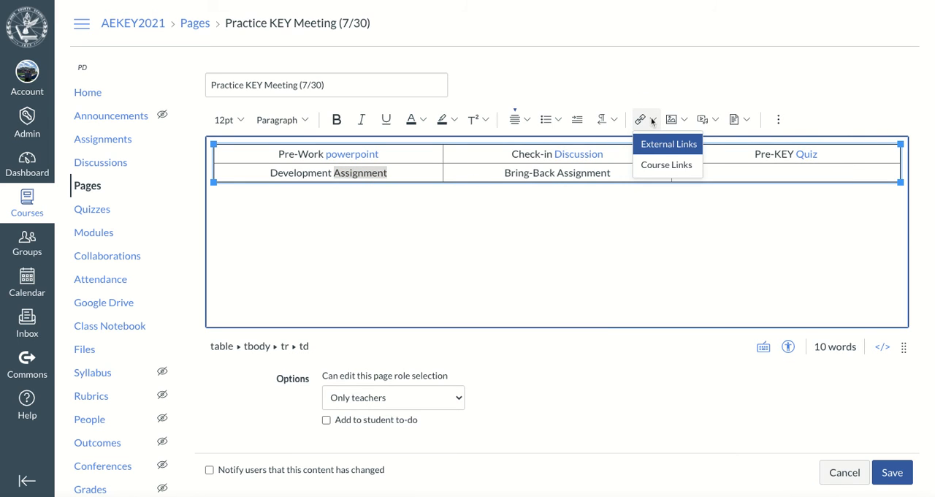
{"action": "left_click", "coordinate": [661, 162]}
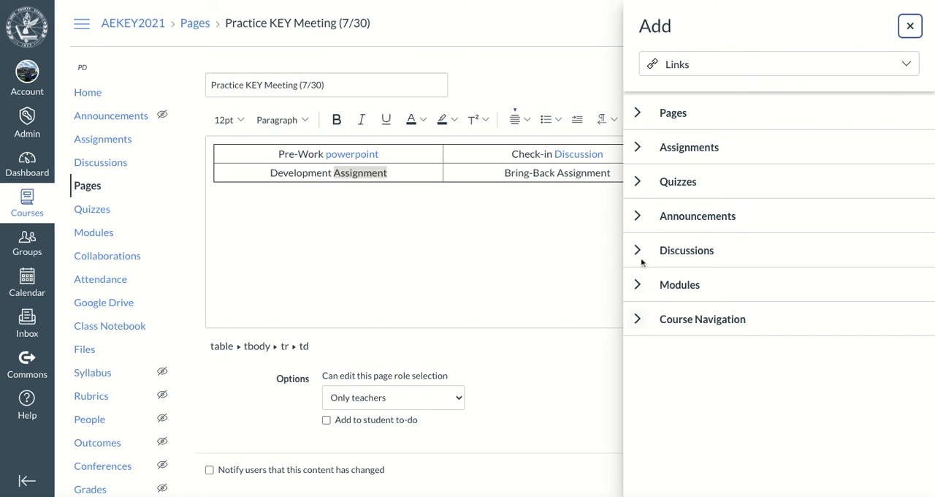
{"action": "left_click", "coordinate": [637, 148]}
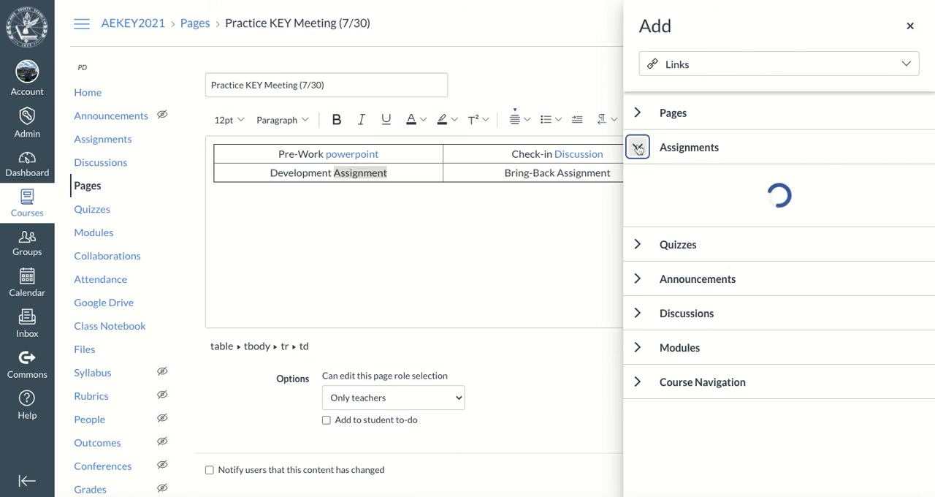
{"action": "scroll", "coordinate": [714, 326], "scroll_direction": "down", "scroll_amount": 4}
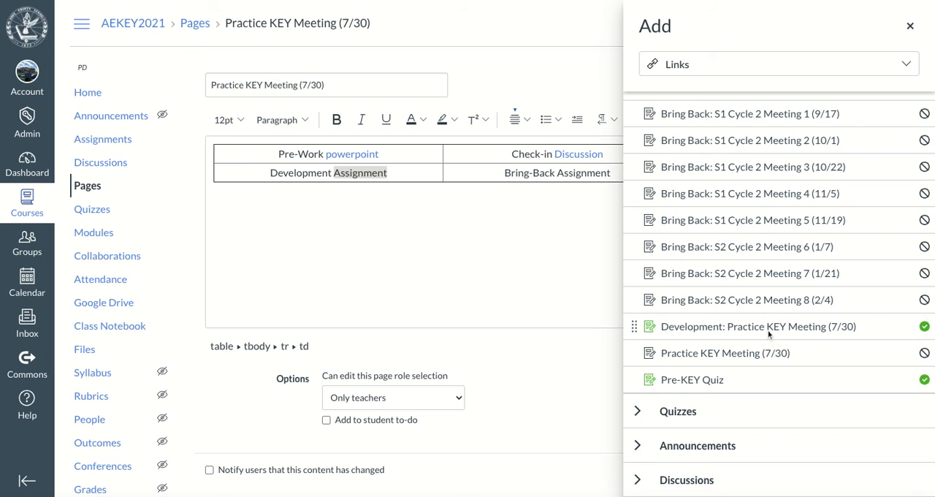
{"action": "left_click", "coordinate": [768, 328]}
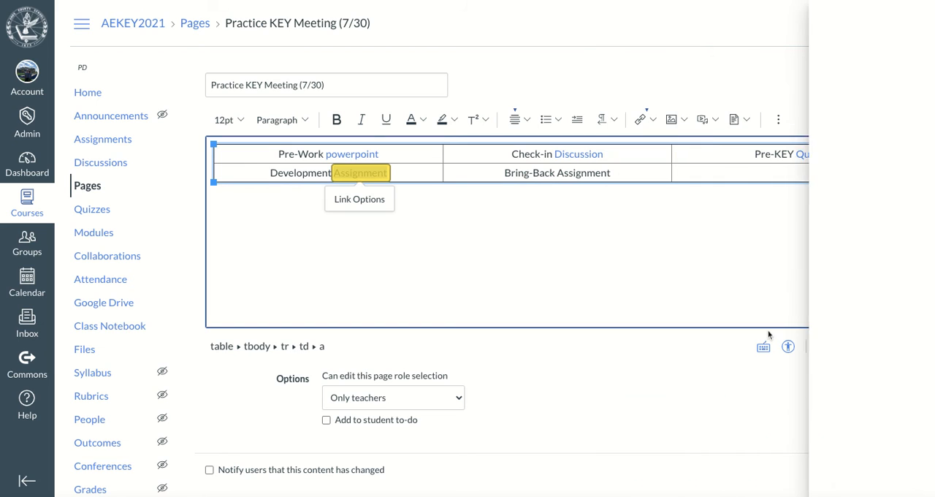
- Select the word "Assignment" in the Bring-Back cell
{"action": "double_click", "coordinate": [582, 171]}
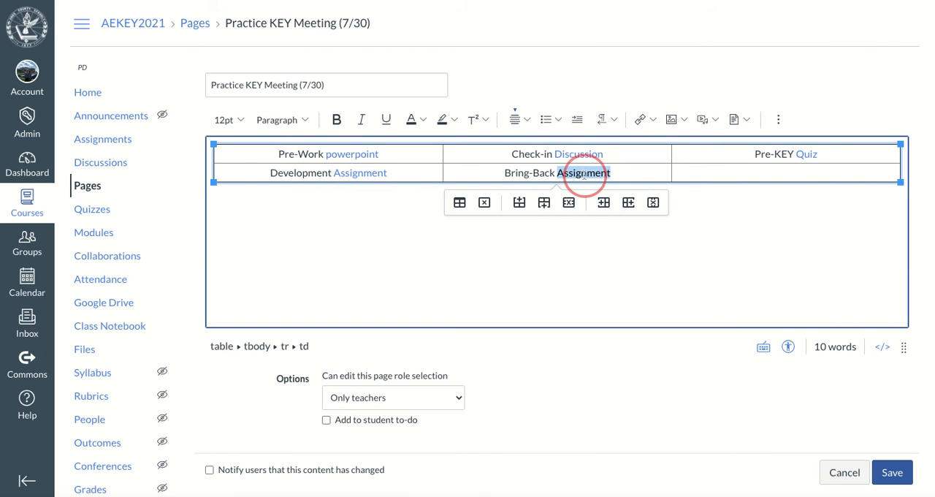
{"action": "left_click", "coordinate": [647, 119]}
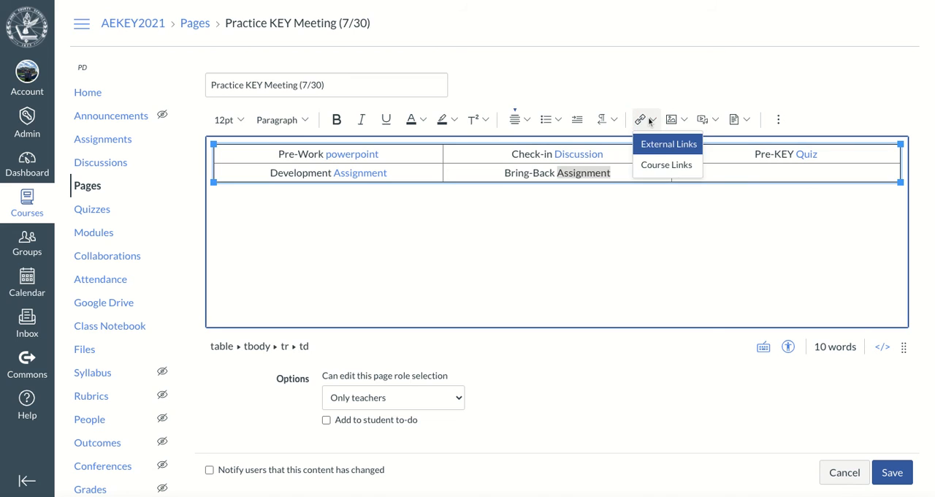
{"action": "left_click", "coordinate": [650, 162]}
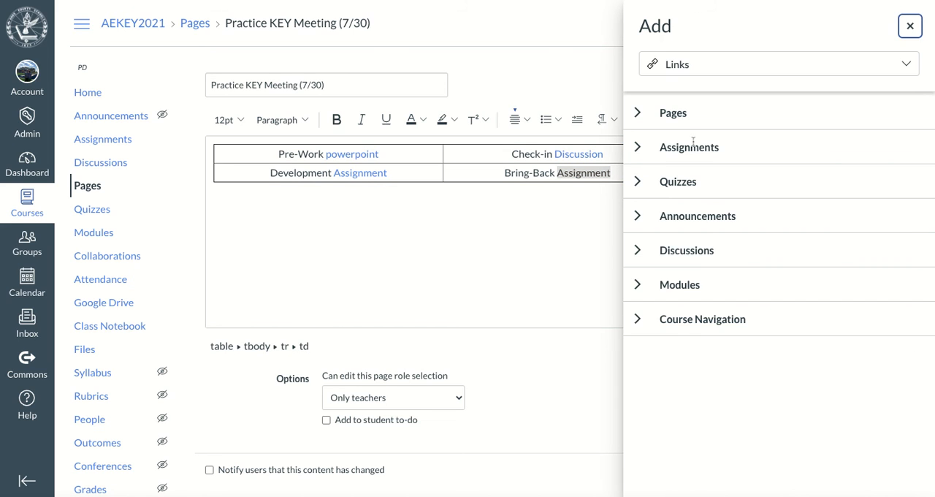
{"action": "left_click", "coordinate": [638, 114]}
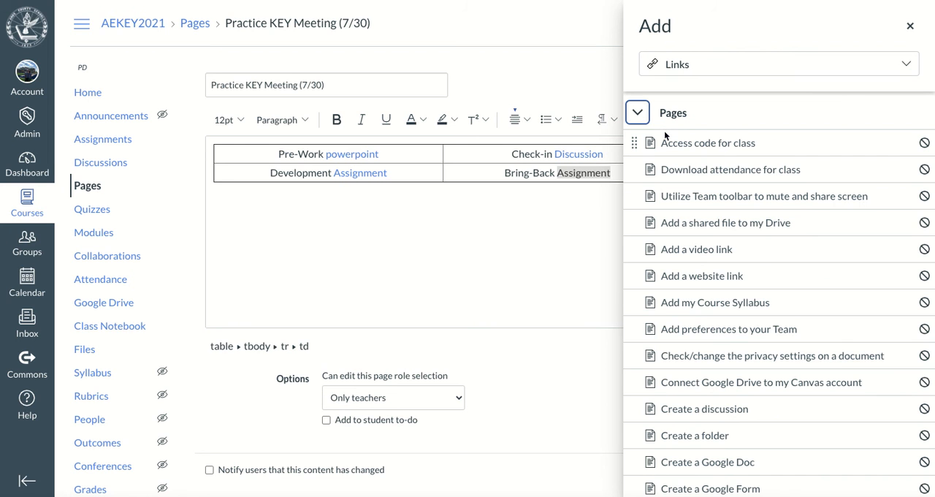
{"action": "scroll", "coordinate": [679, 271], "scroll_direction": "down", "scroll_amount": 5}
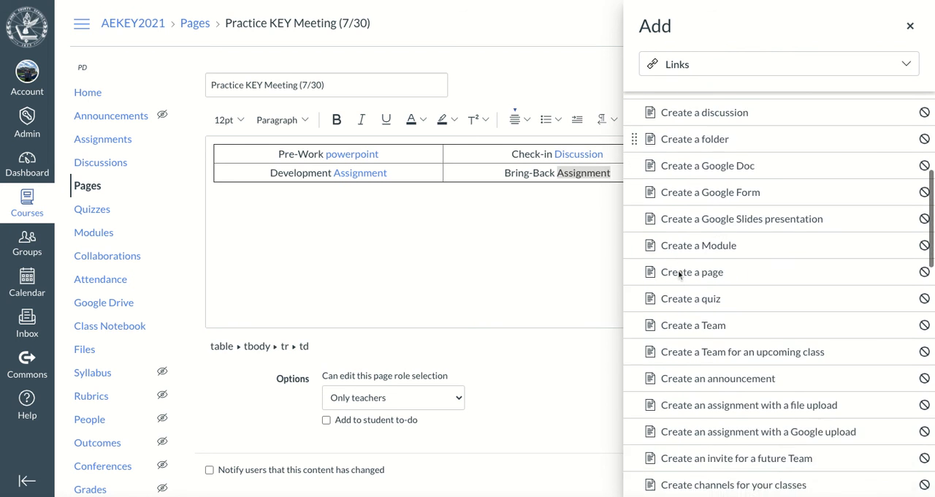
{"action": "scroll", "coordinate": [679, 274], "scroll_direction": "up", "scroll_amount": 3}
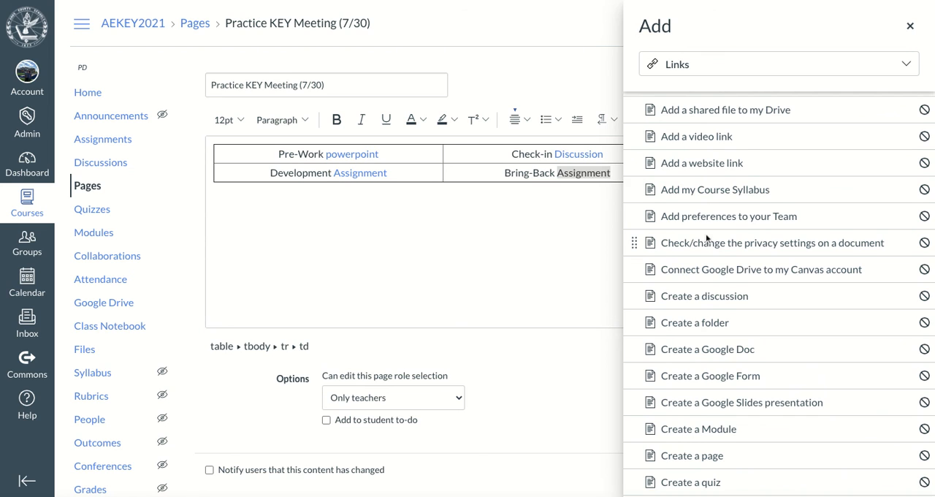
{"action": "scroll", "coordinate": [706, 237], "scroll_direction": "down", "scroll_amount": 1}
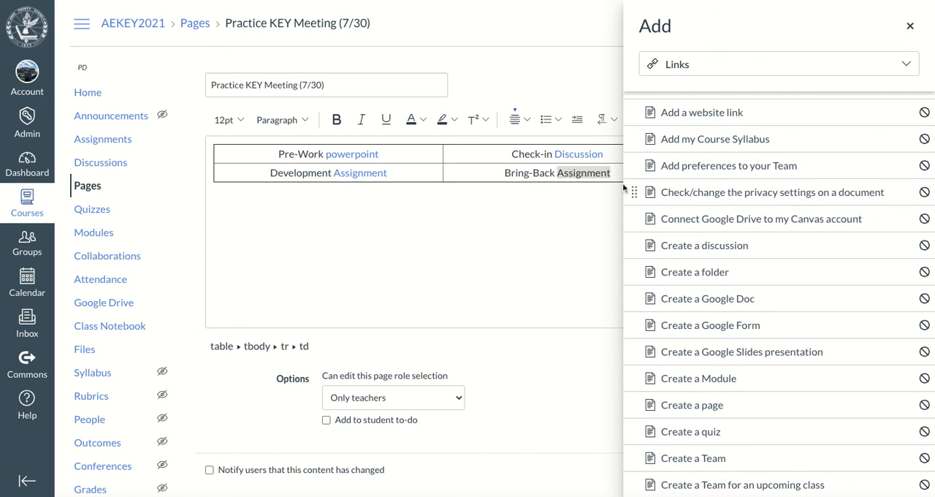
{"action": "left_click", "coordinate": [910, 25]}
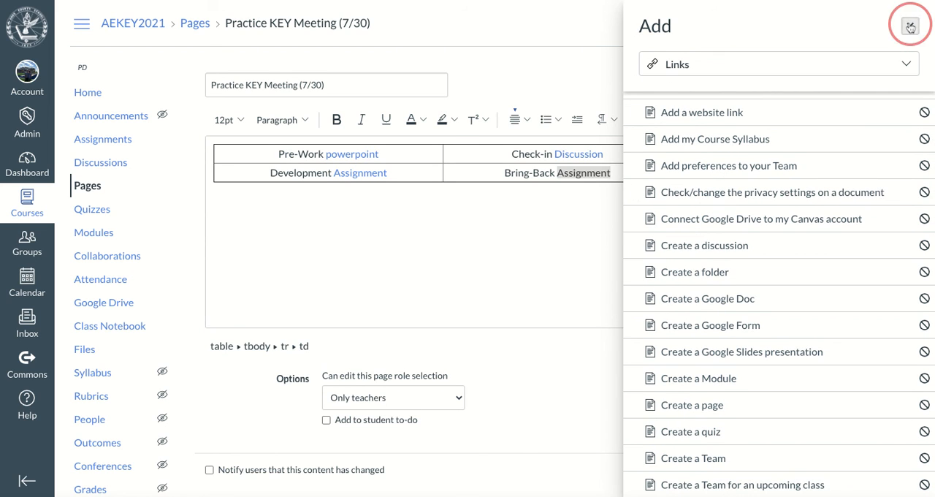
- Link the selected word "Assignment" in the Bring-Back cell to the course assignment "Bring Back: Practice KEY Meeting (7/30) - Option 2"
{"action": "left_click", "coordinate": [647, 119]}
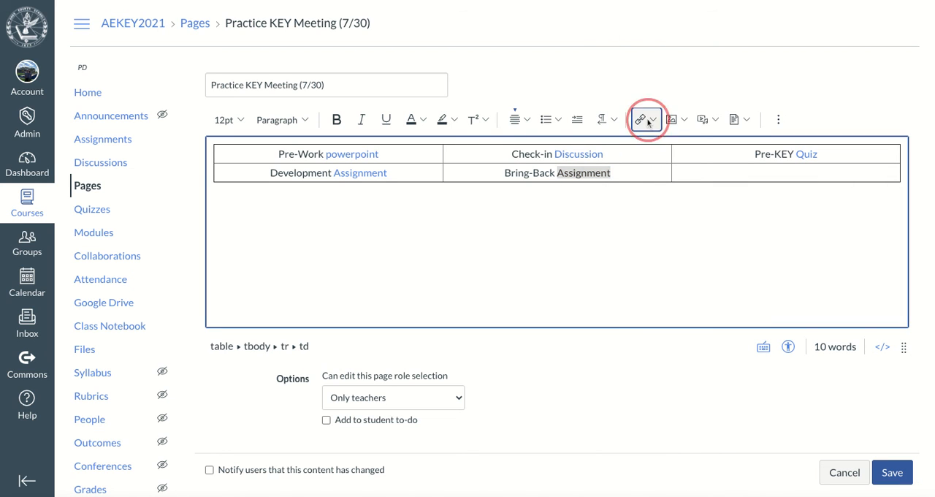
{"action": "left_click", "coordinate": [655, 164]}
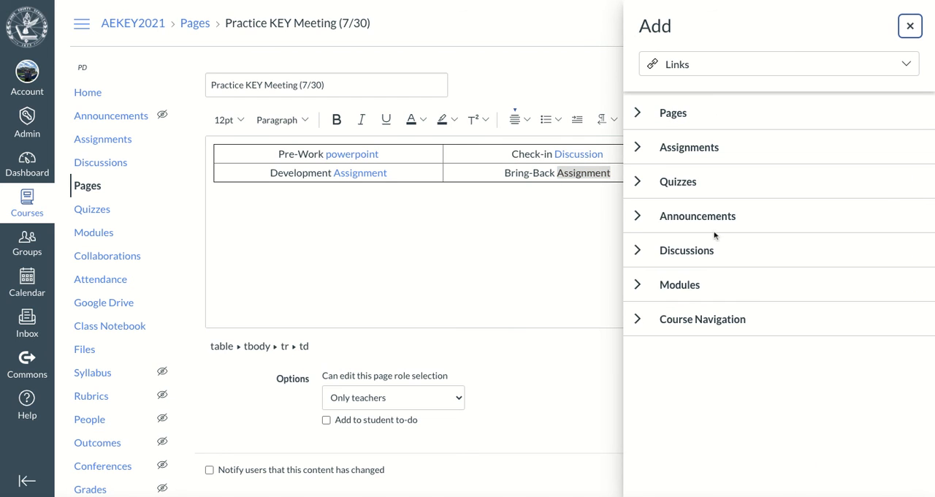
{"action": "left_click", "coordinate": [637, 146]}
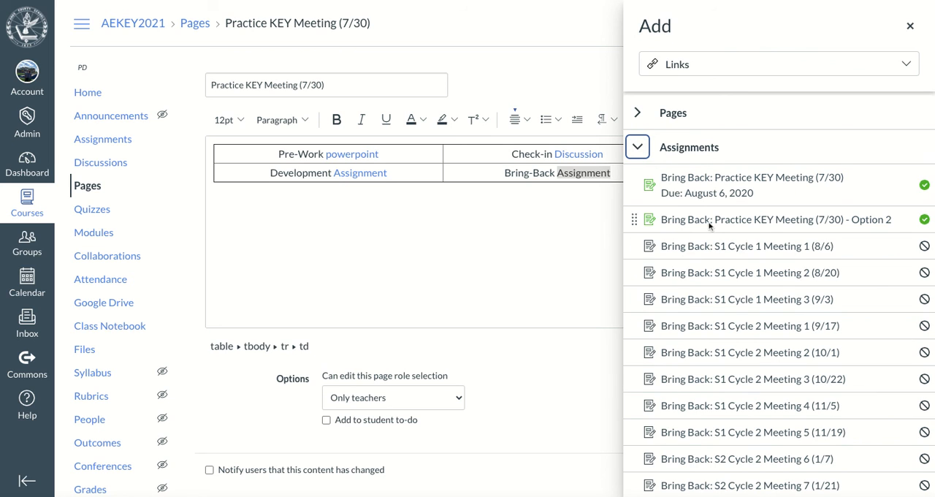
{"action": "left_click", "coordinate": [710, 222]}
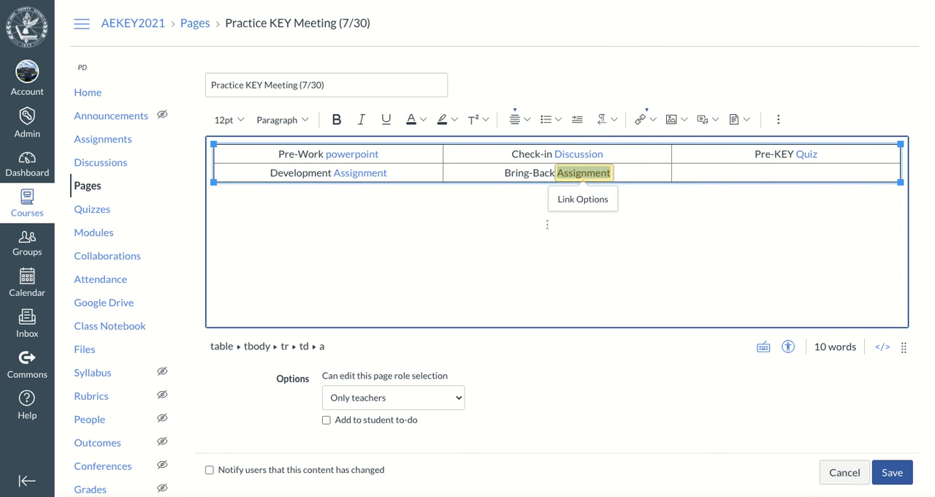
{"action": "left_click", "coordinate": [533, 263]}
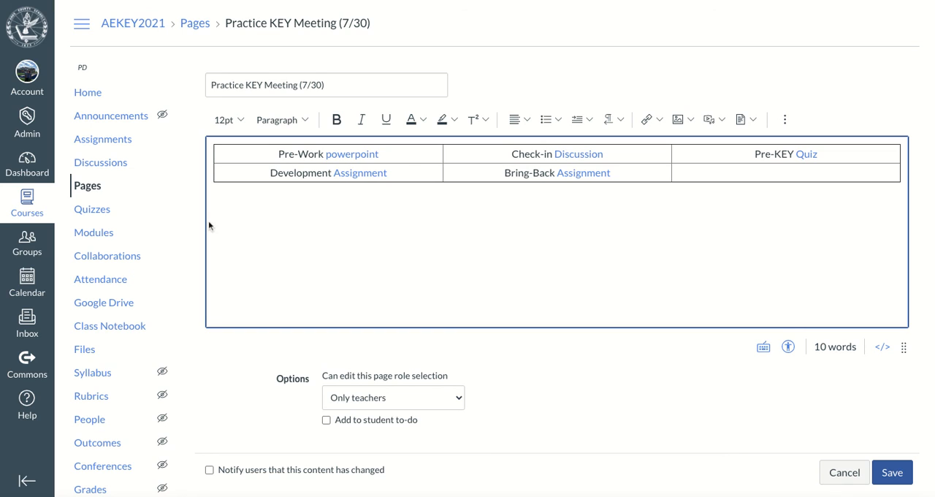
- Save the Practice KEY Meeting (7/30) page with its linked table
{"action": "left_click", "coordinate": [258, 216]}
{"action": "scroll", "coordinate": [394, 375], "scroll_direction": "down", "scroll_amount": 1}
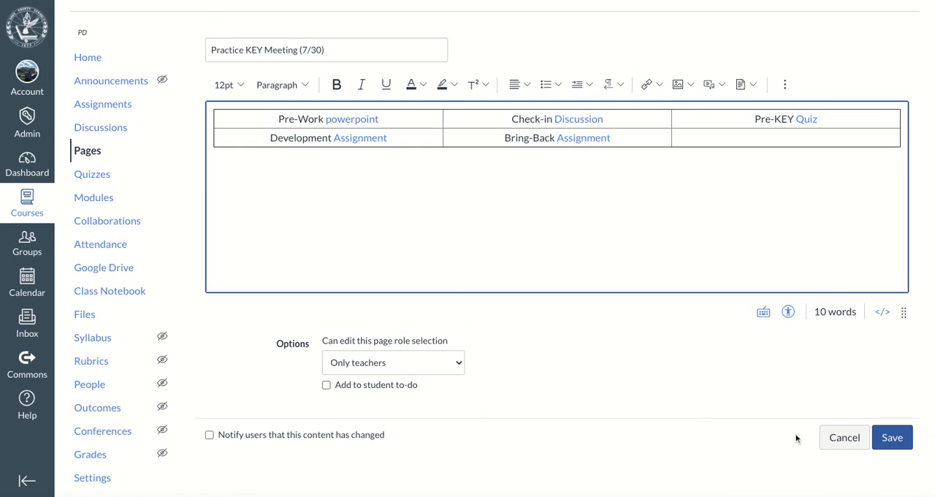
{"action": "left_click", "coordinate": [900, 448]}
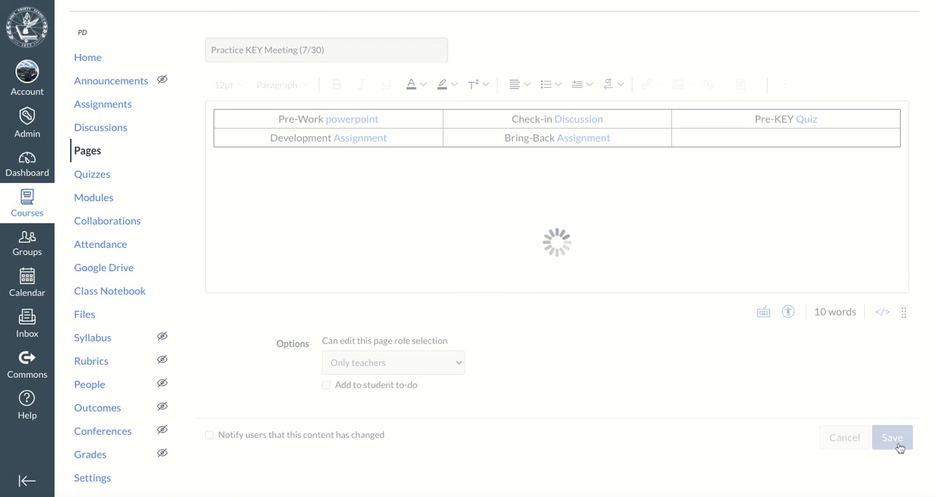